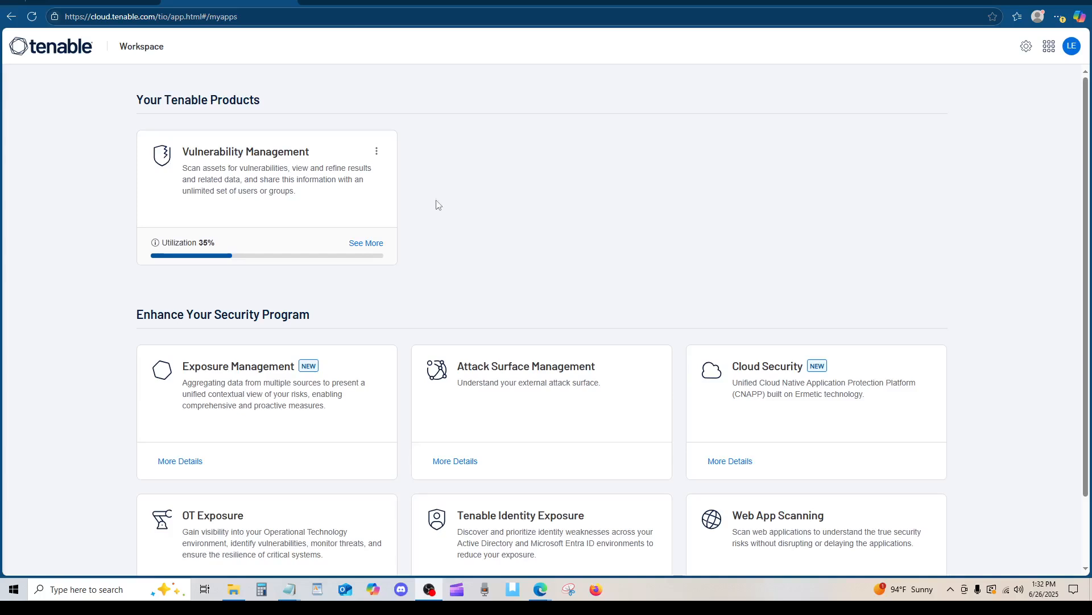
# Step: Open Vulnerability Management and start creating a new scan from its Scans page
pyautogui.click(324, 210)
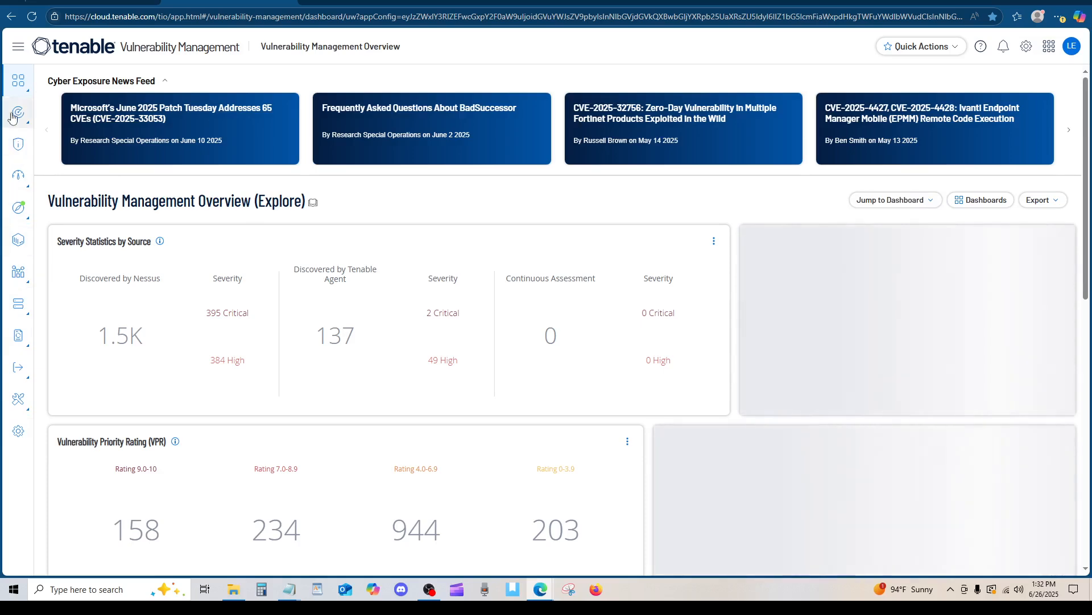
pyautogui.moveTo(14, 117)
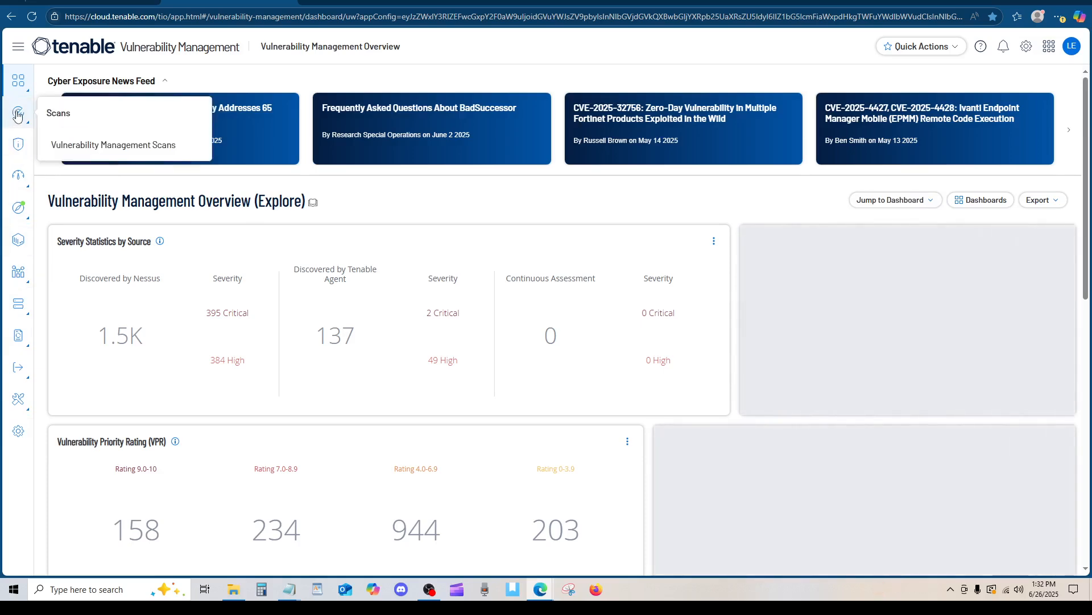
pyautogui.click(15, 114)
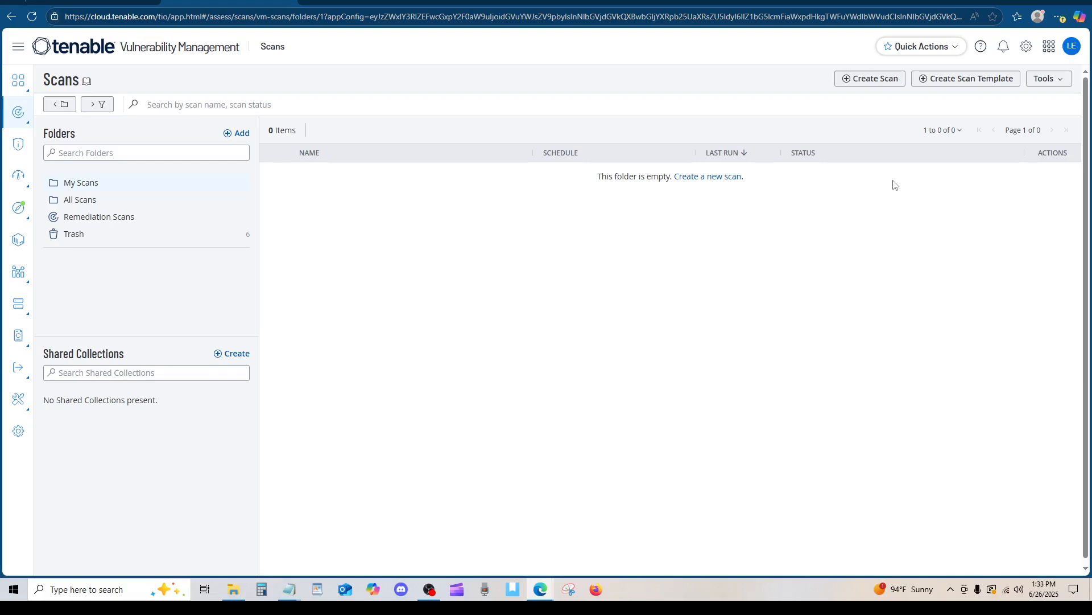
pyautogui.click(879, 83)
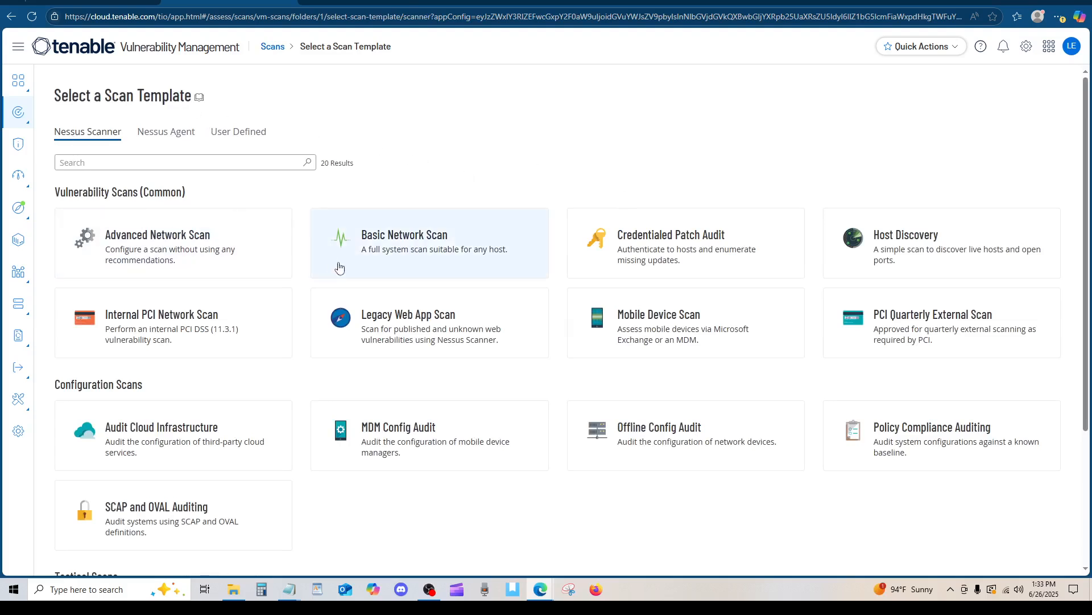
# Step: Look through the Nessus Scanner, Nessus Agent and User Defined templates and choose the Basic Network Scan template
pyautogui.scroll(-3, 340, 267)
pyautogui.scroll(5, 320, 276)
pyautogui.click(156, 138)
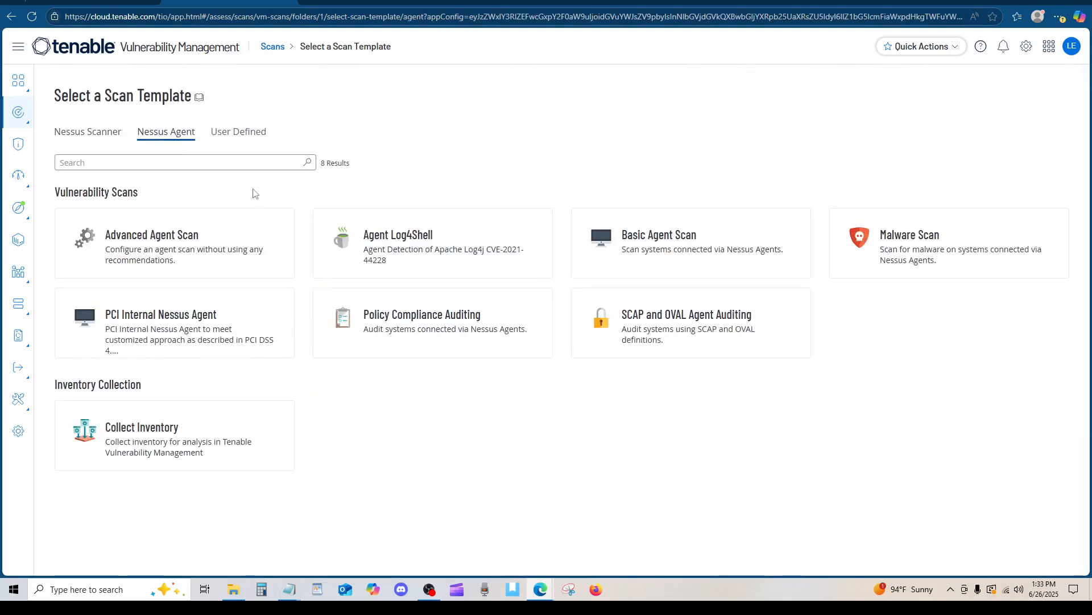
pyautogui.click(246, 142)
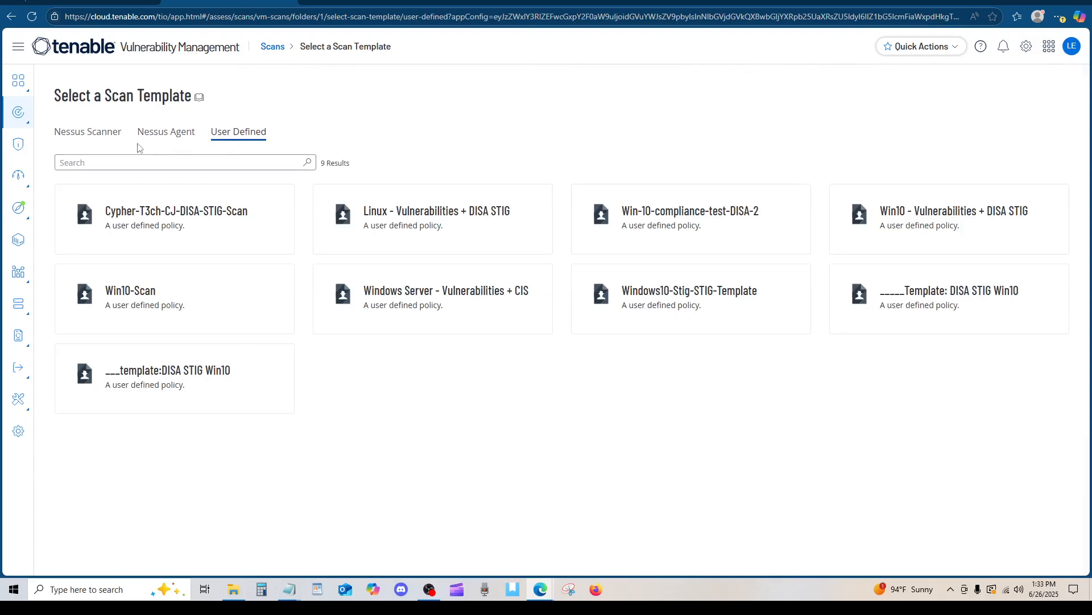
pyautogui.click(96, 135)
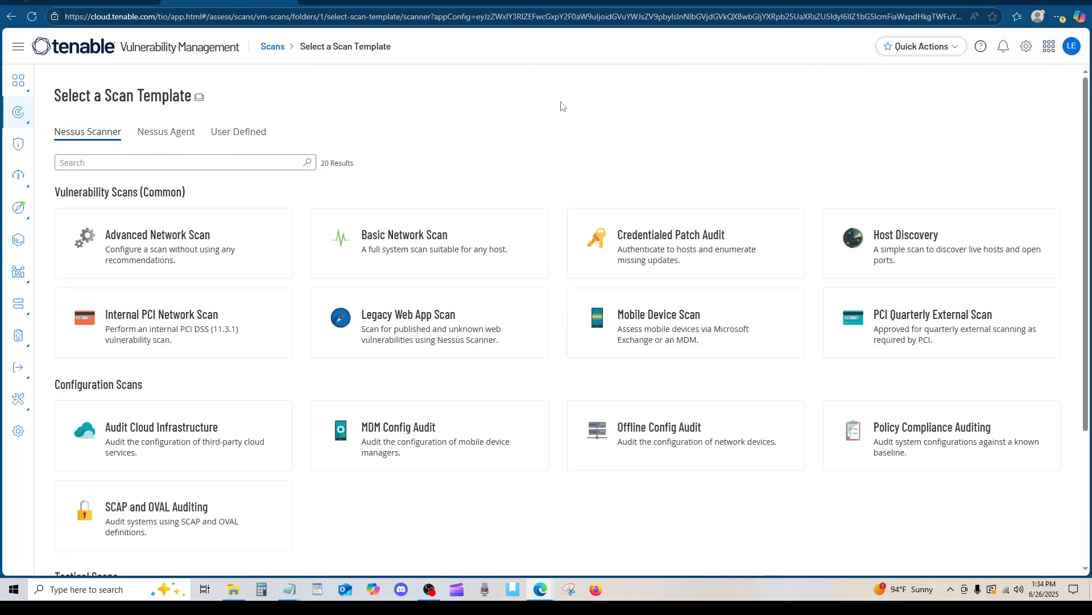
pyautogui.click(438, 239)
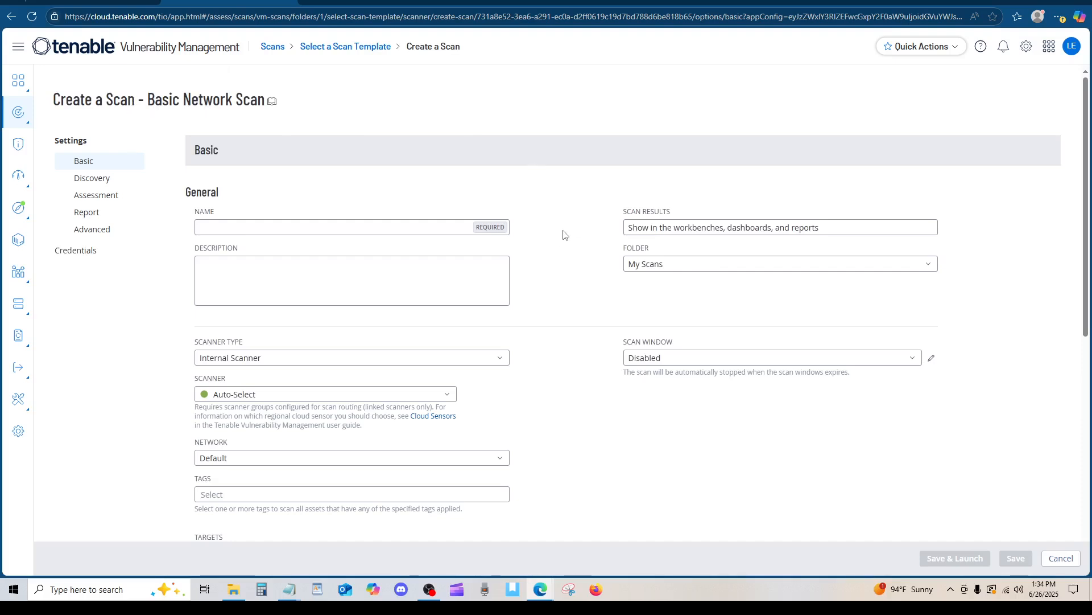
# Step: Name the scan Cypher-T3ch-CJ-Unathenticated-Scan and select LOCAL-SCAN-ENGINE-01 as its scanner
pyautogui.click(412, 227)
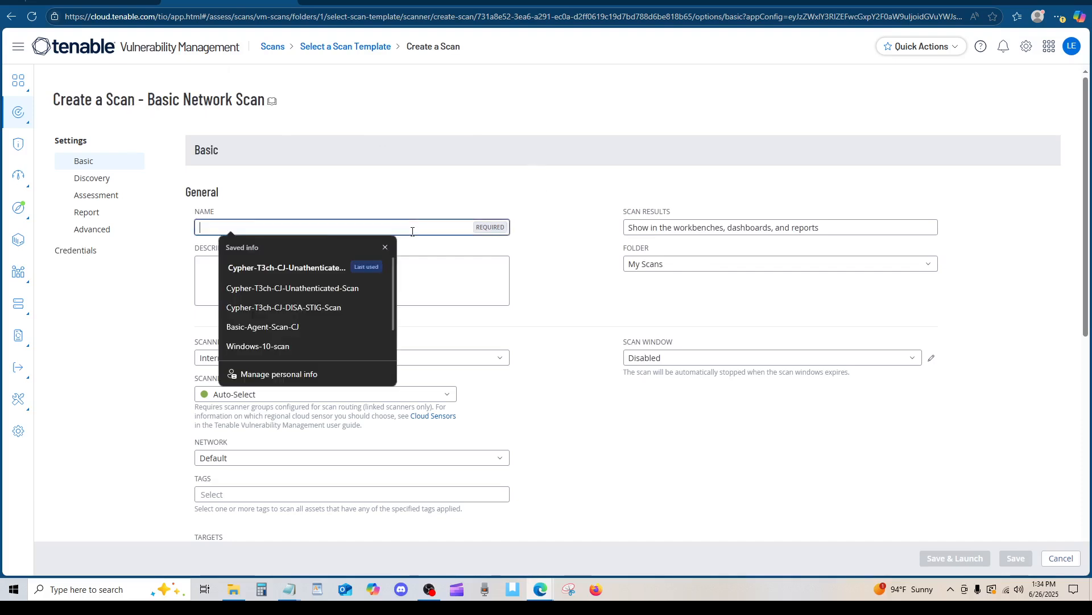
pyautogui.click(360, 288)
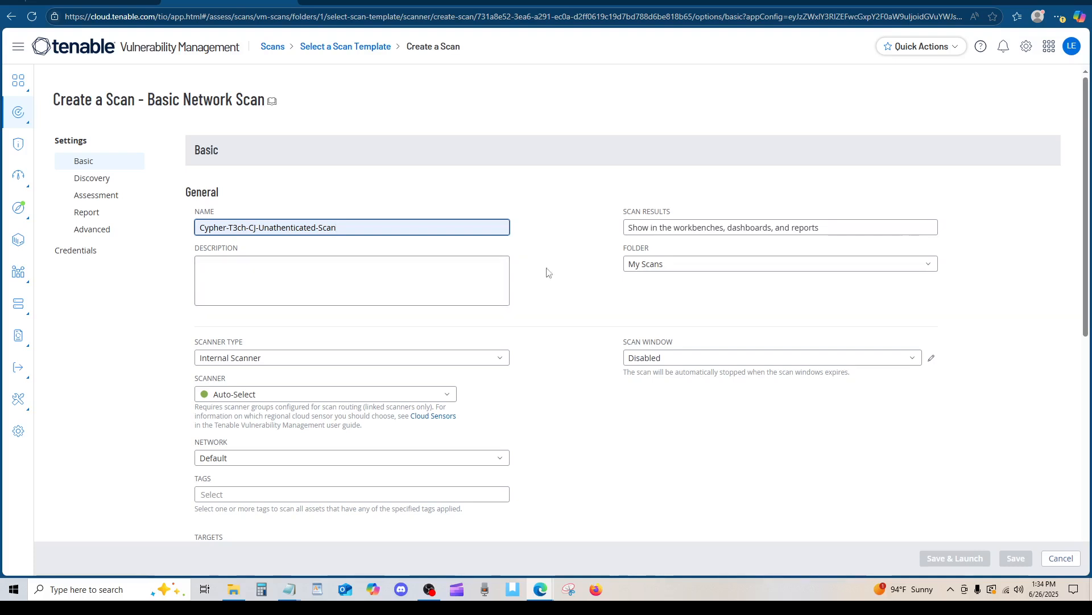
pyautogui.scroll(-1, 573, 268)
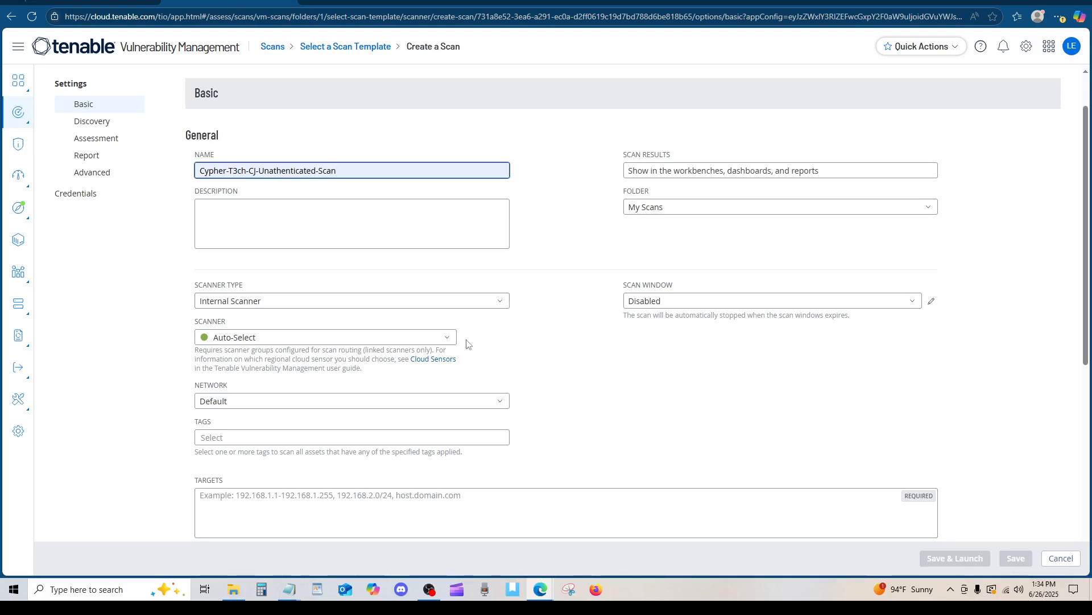
pyautogui.click(447, 339)
pyautogui.scroll(-1, 398, 398)
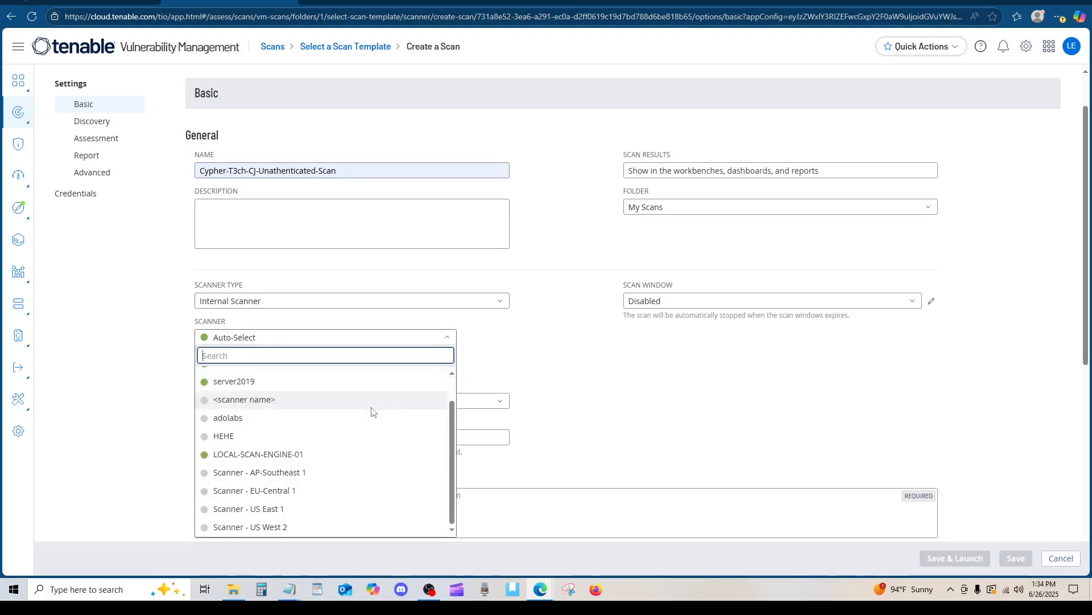
pyautogui.click(275, 455)
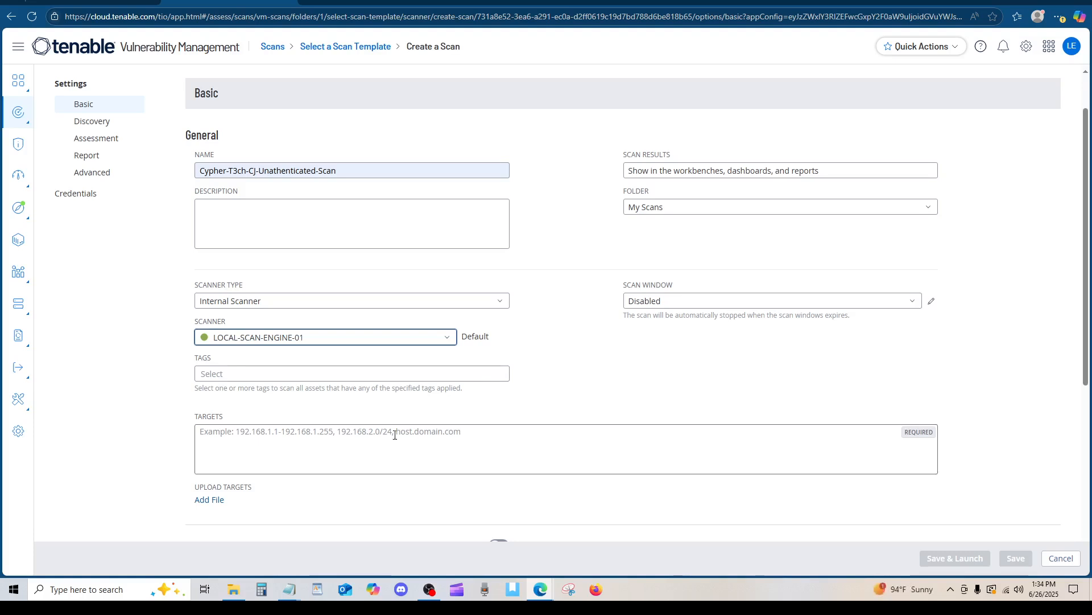
# Step: Switch to the Microsoft Azure portal and copy the public IP address of the Cypher-T3ch-CJ virtual machine
pyautogui.click(98, 2)
pyautogui.click(31, 70)
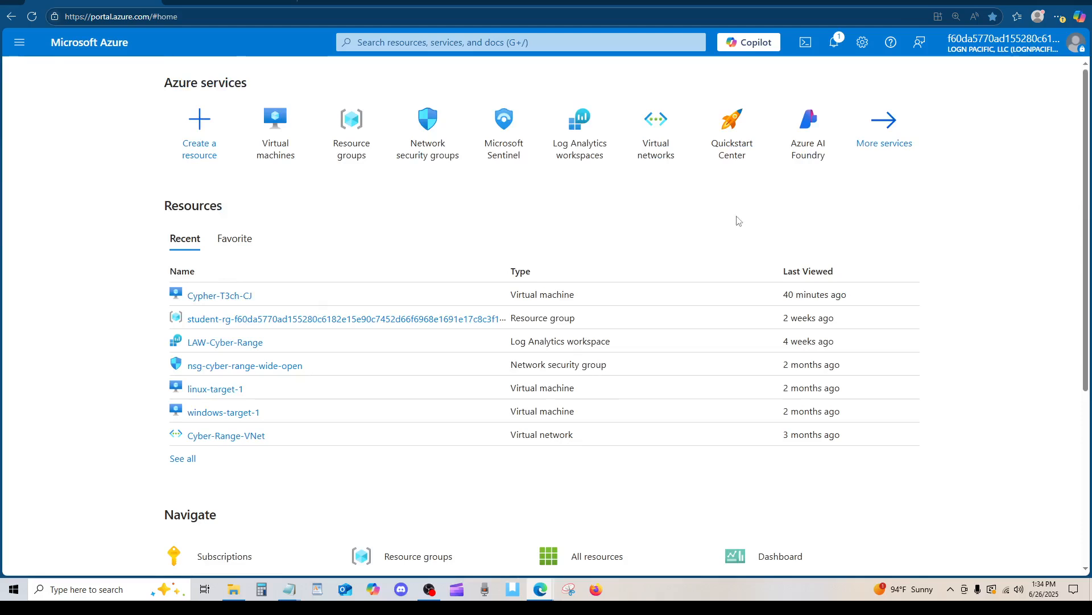
pyautogui.click(274, 157)
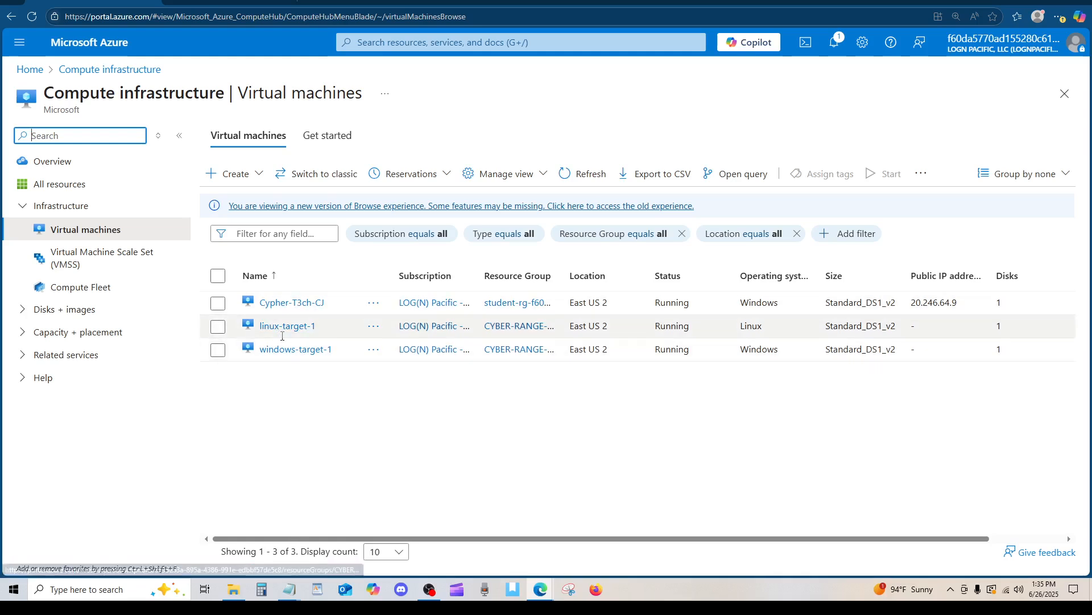
pyautogui.click(290, 304)
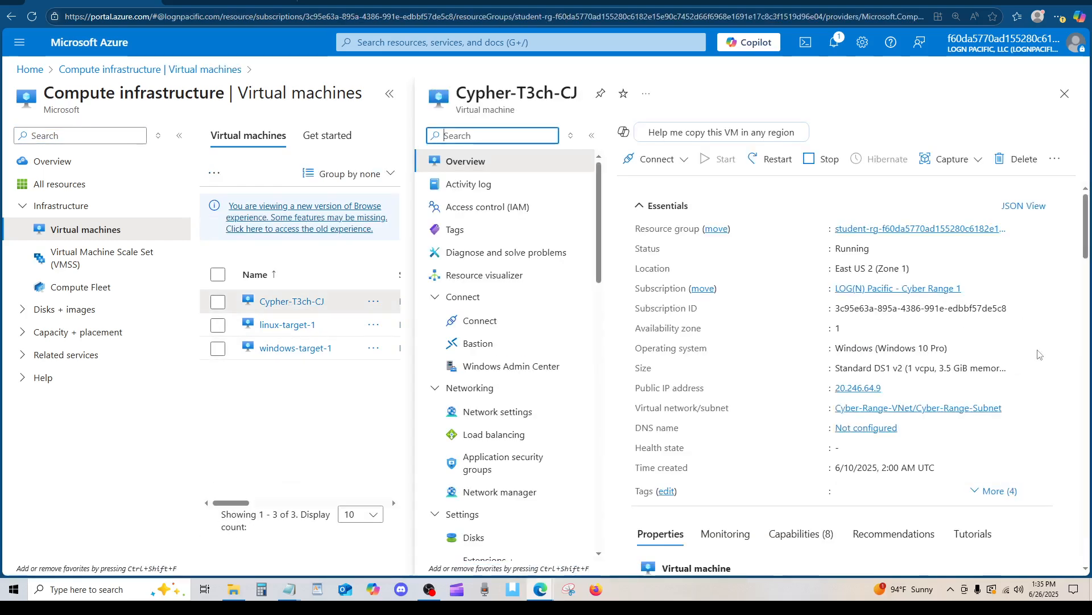
pyautogui.click(889, 387)
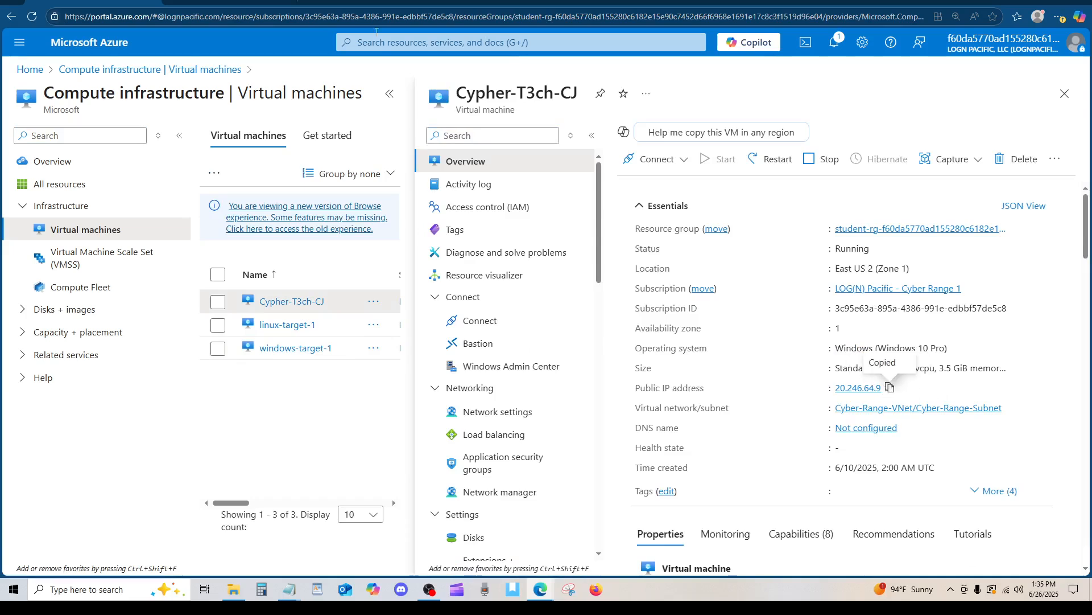
# Step: Return to the scan setup in Tenable and enter the copied IP address 20.246.64.9 as the scan target
pyautogui.click(229, 2)
pyautogui.click(475, 449)
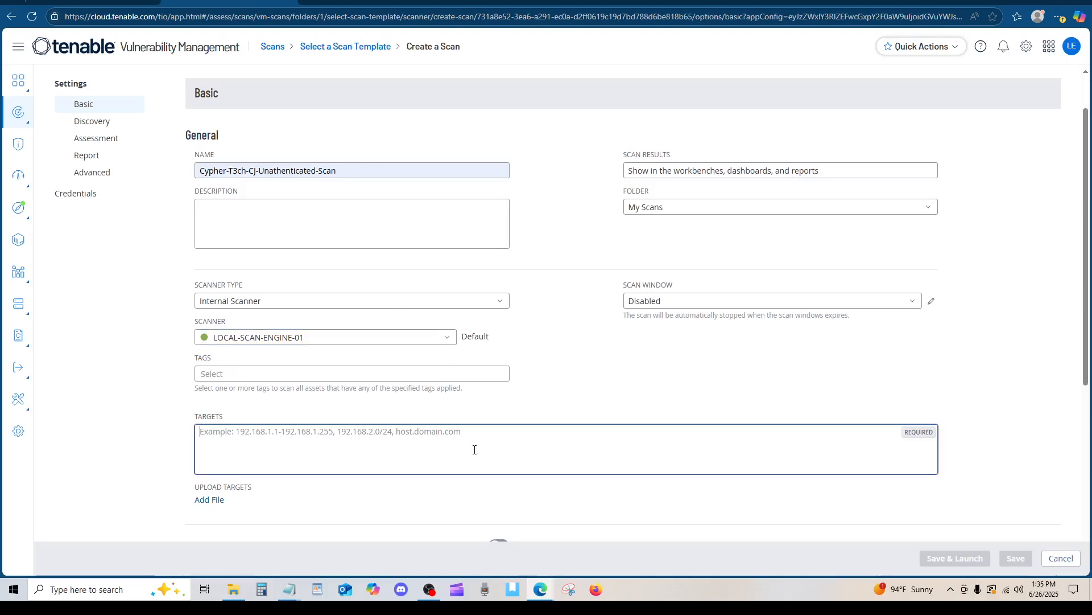
pyautogui.hotkey('ctrl', 'v')
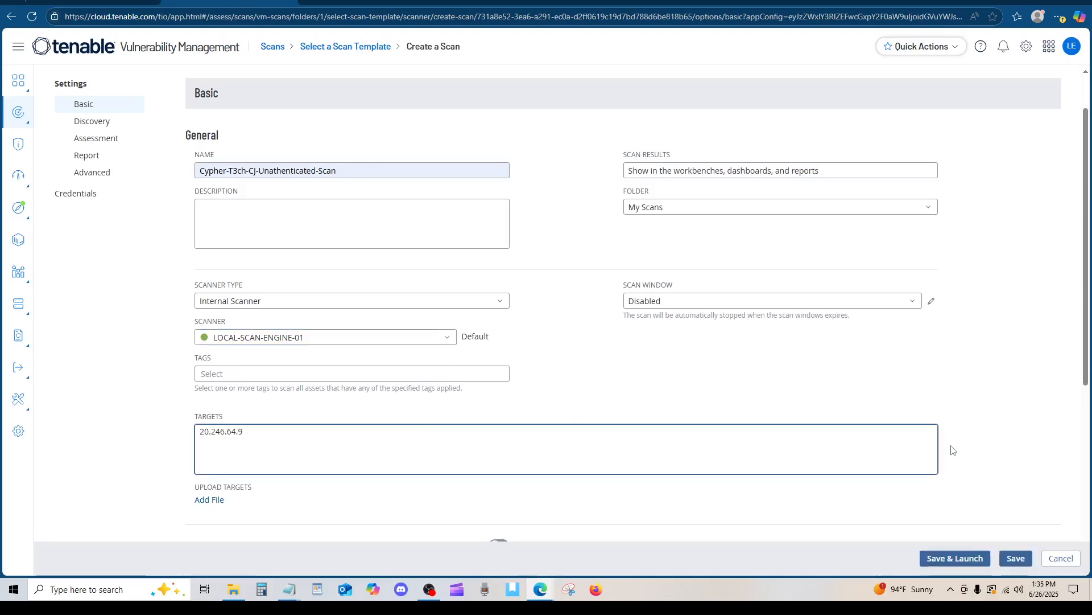
# Step: Set the discovery scan type to Custom and enable fast network discovery
pyautogui.scroll(-5, 581, 341)
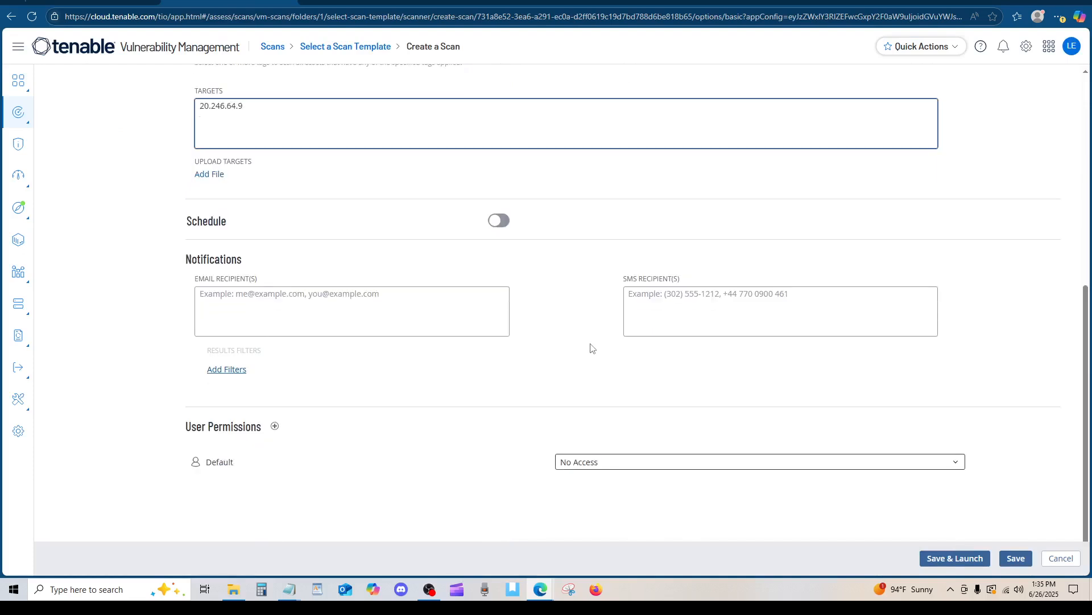
pyautogui.scroll(5, 591, 348)
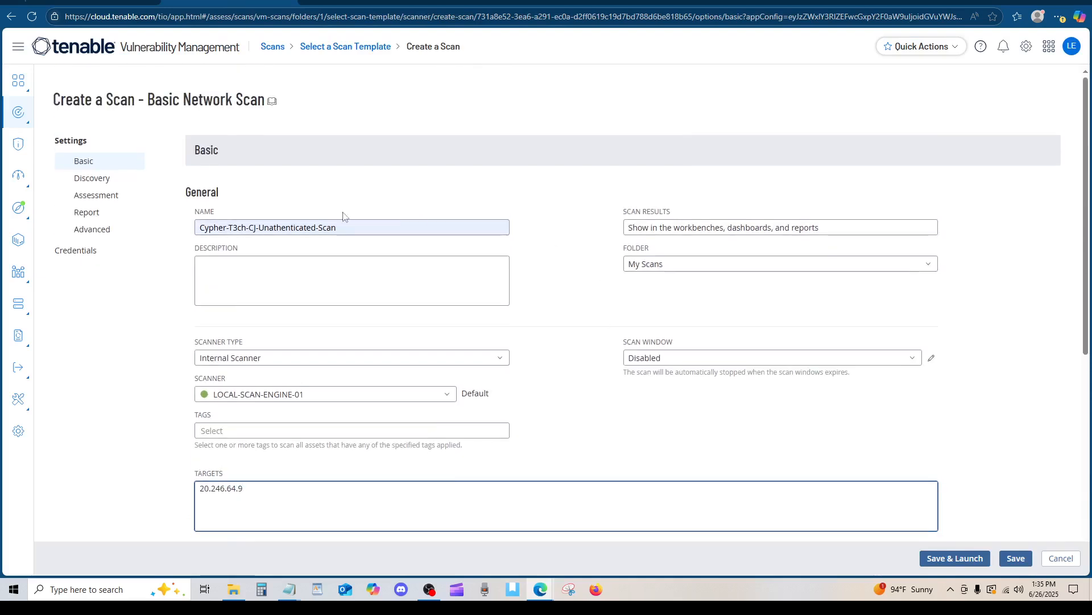
pyautogui.click(98, 180)
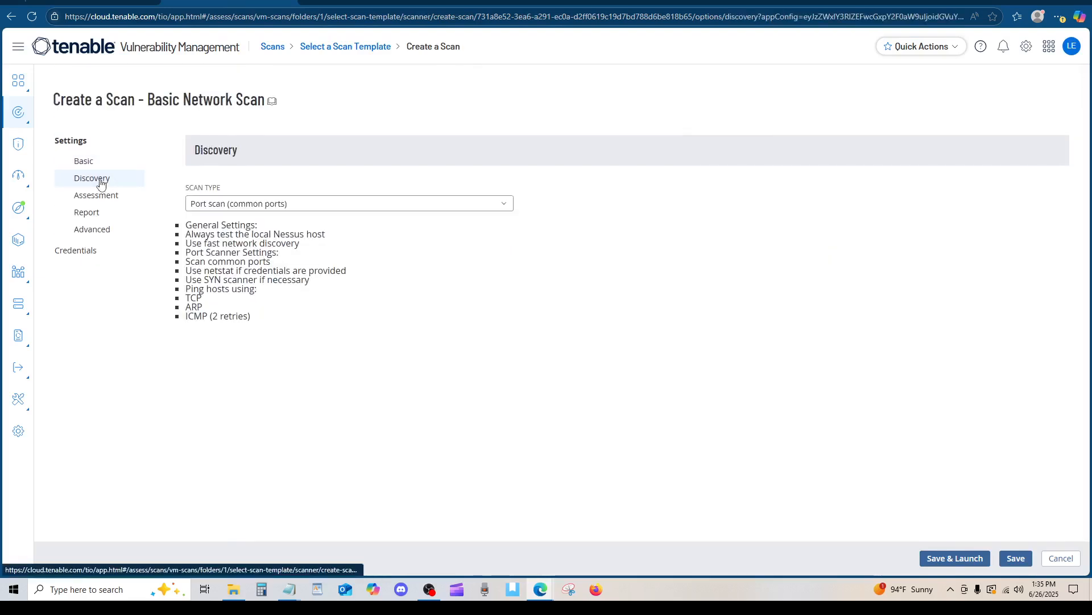
pyautogui.click(510, 205)
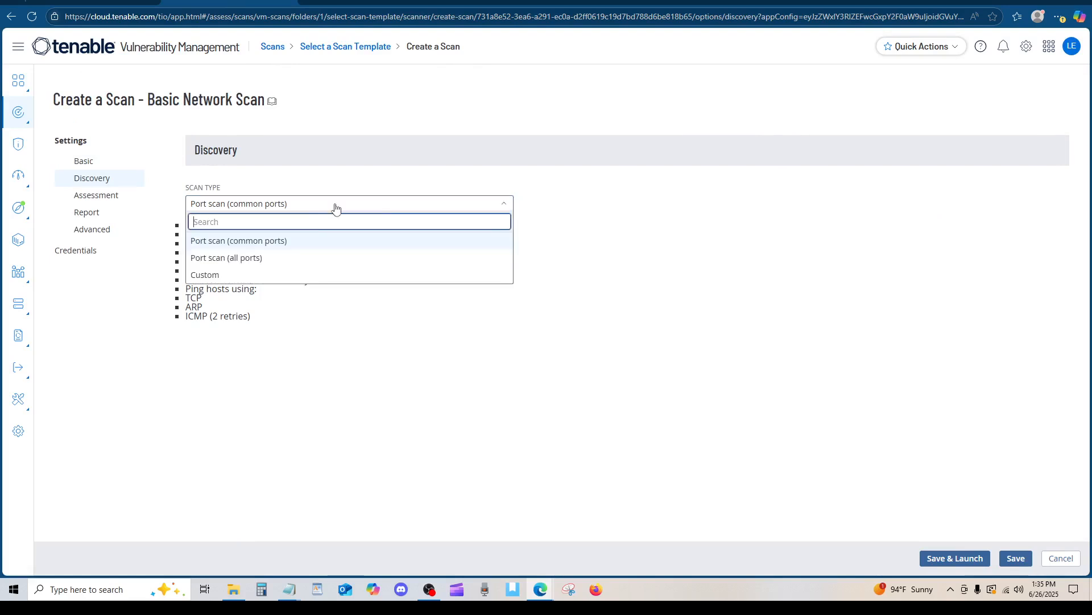
pyautogui.click(225, 278)
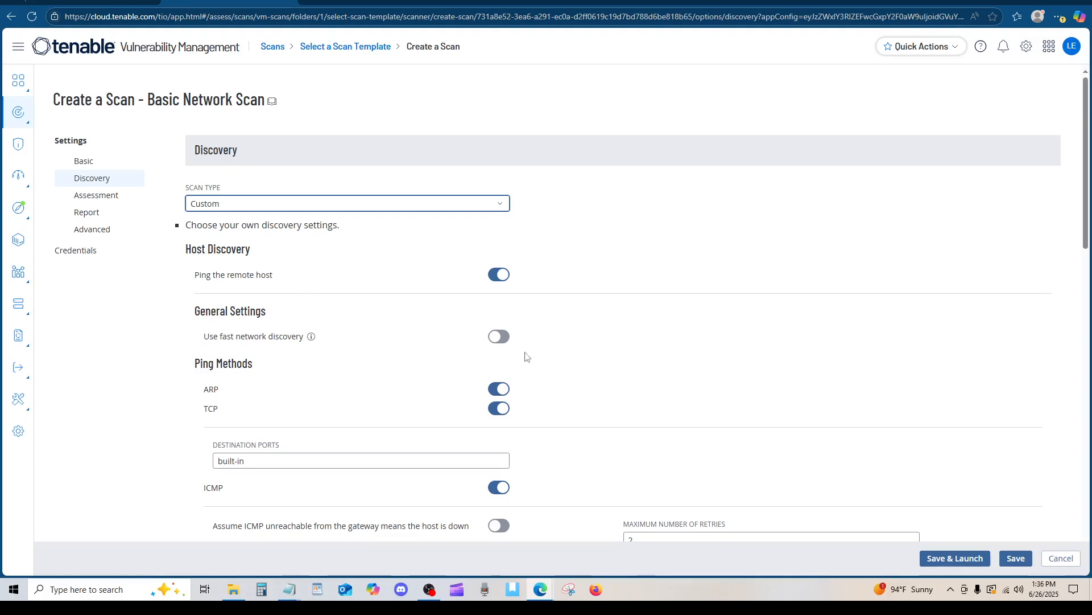
pyautogui.click(501, 337)
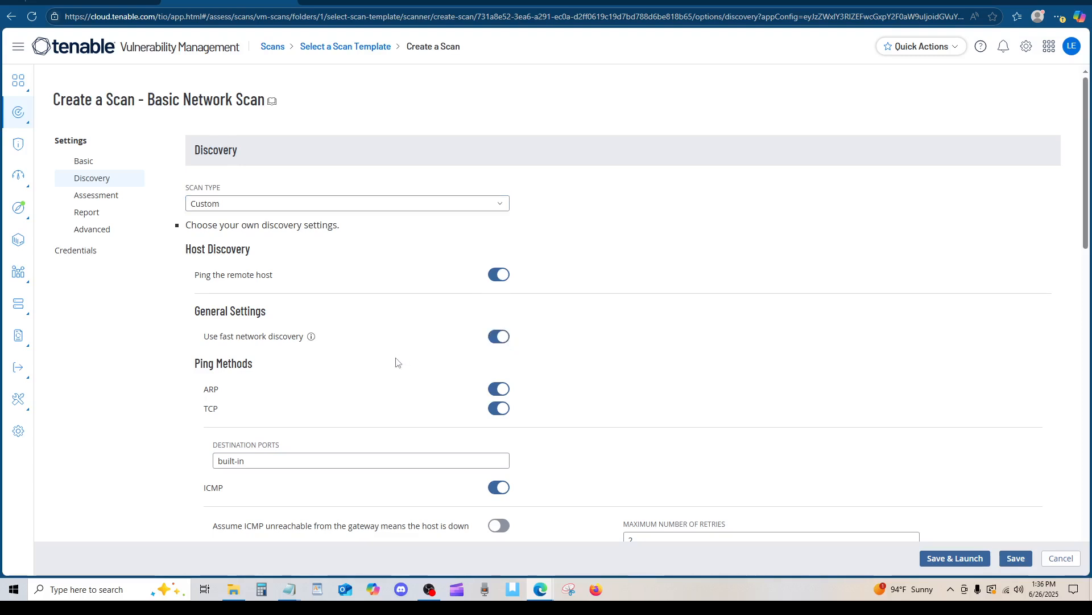
pyautogui.moveTo(314, 342)
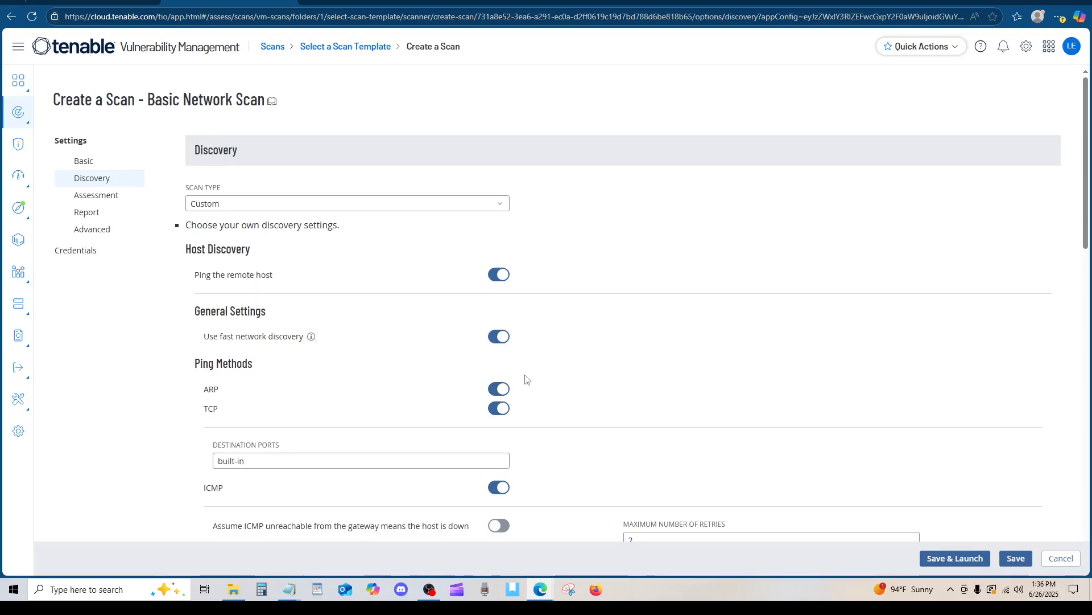
# Step: Review the remaining discovery settings, save the scan without launching it, and check the notifications
pyautogui.scroll(-1, 679, 332)
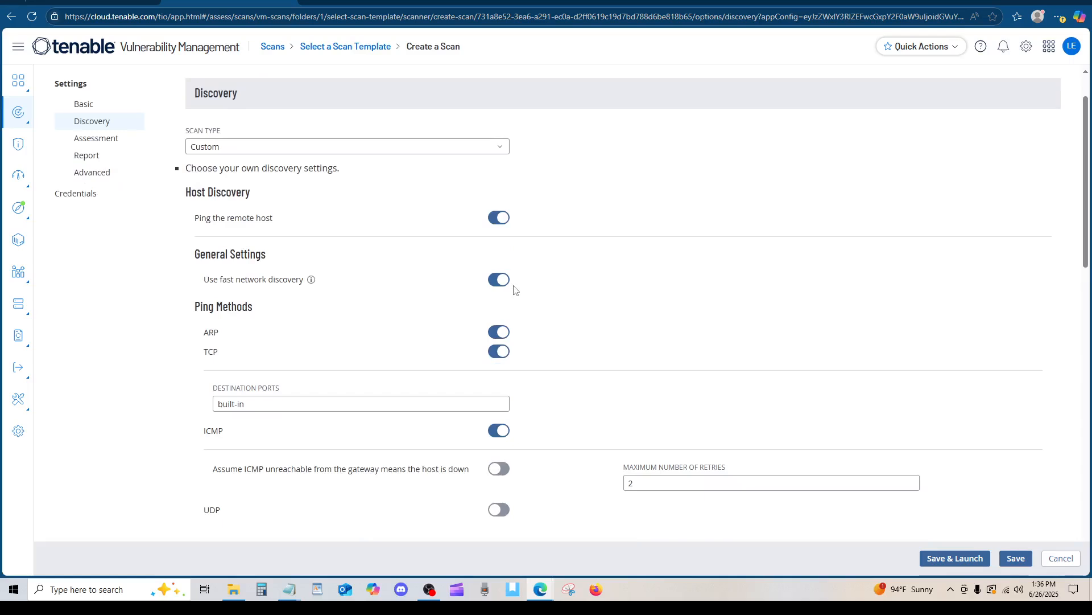
pyautogui.scroll(-4, 564, 348)
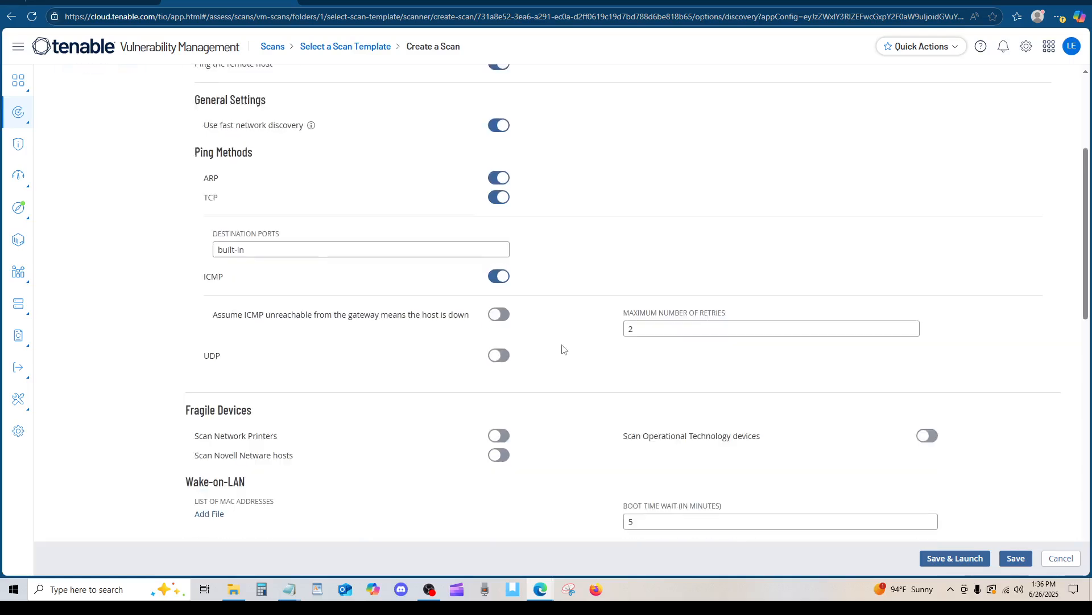
pyautogui.scroll(-10, 564, 354)
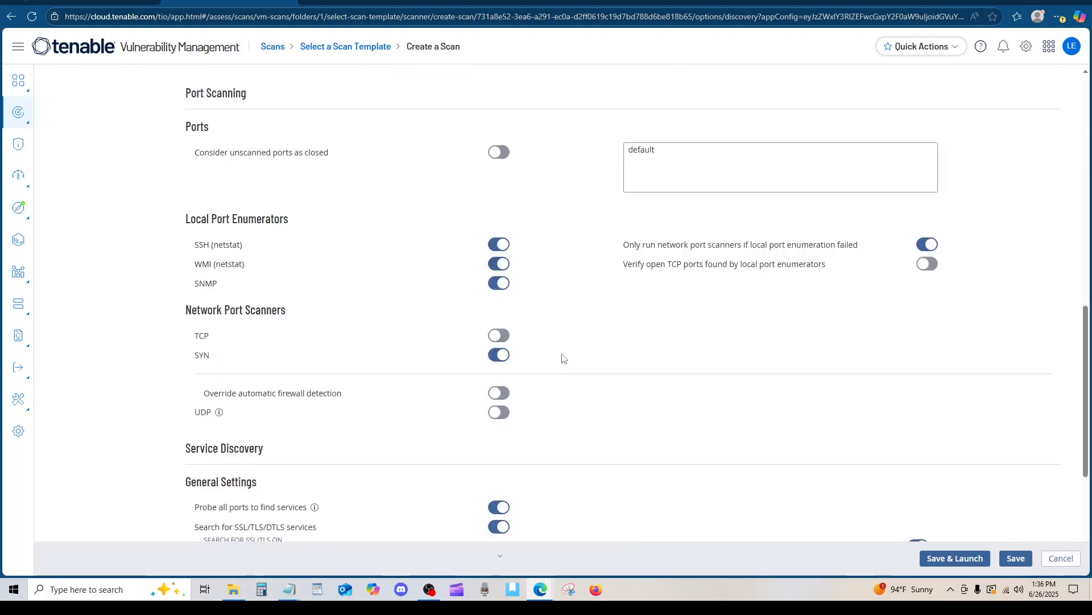
pyautogui.click(1004, 557)
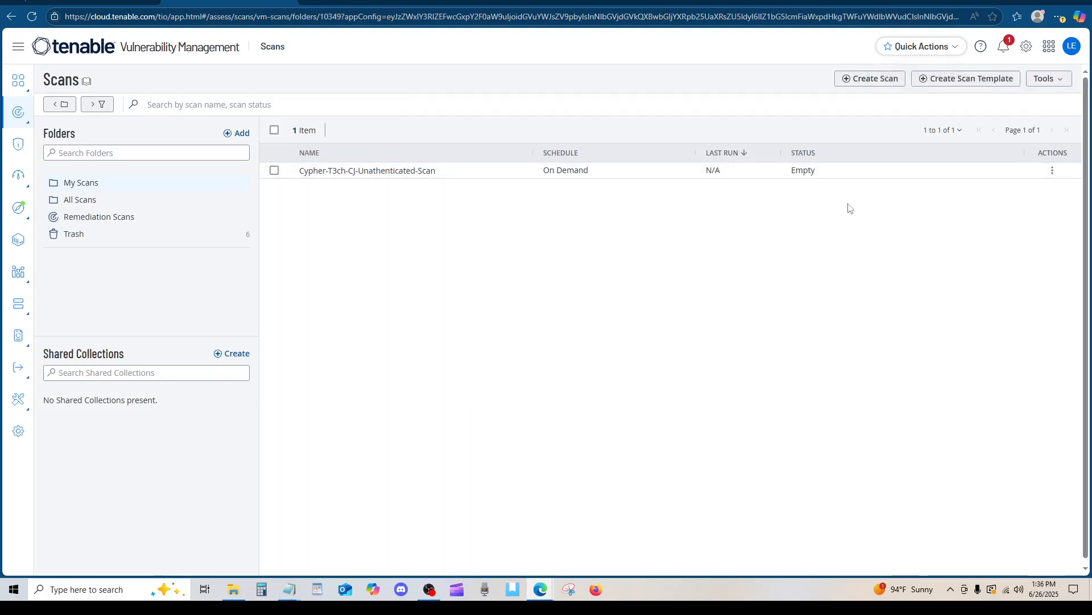
pyautogui.click(1003, 46)
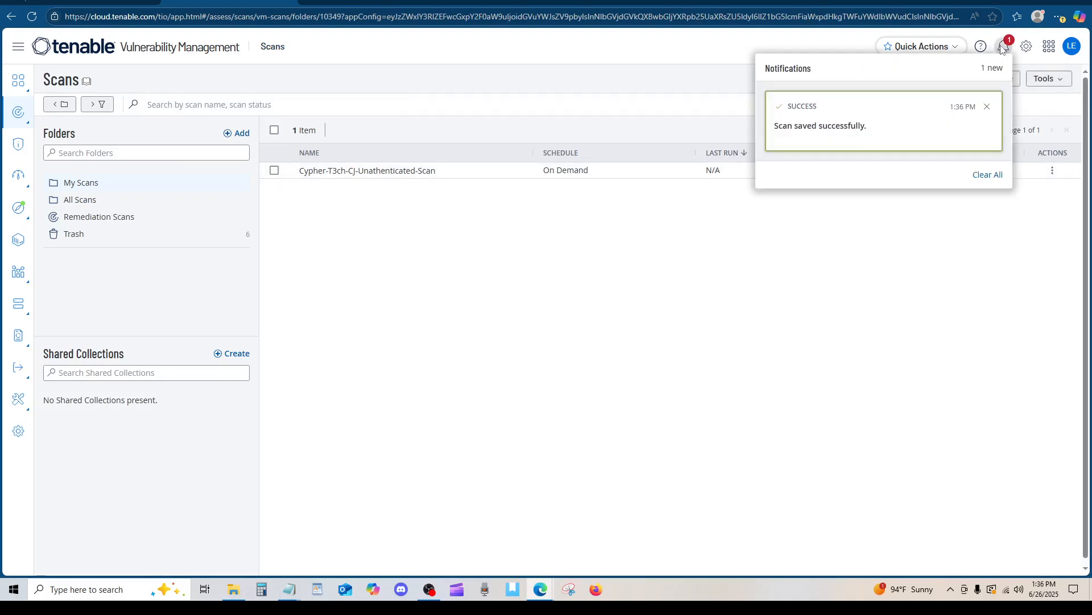
pyautogui.click(977, 277)
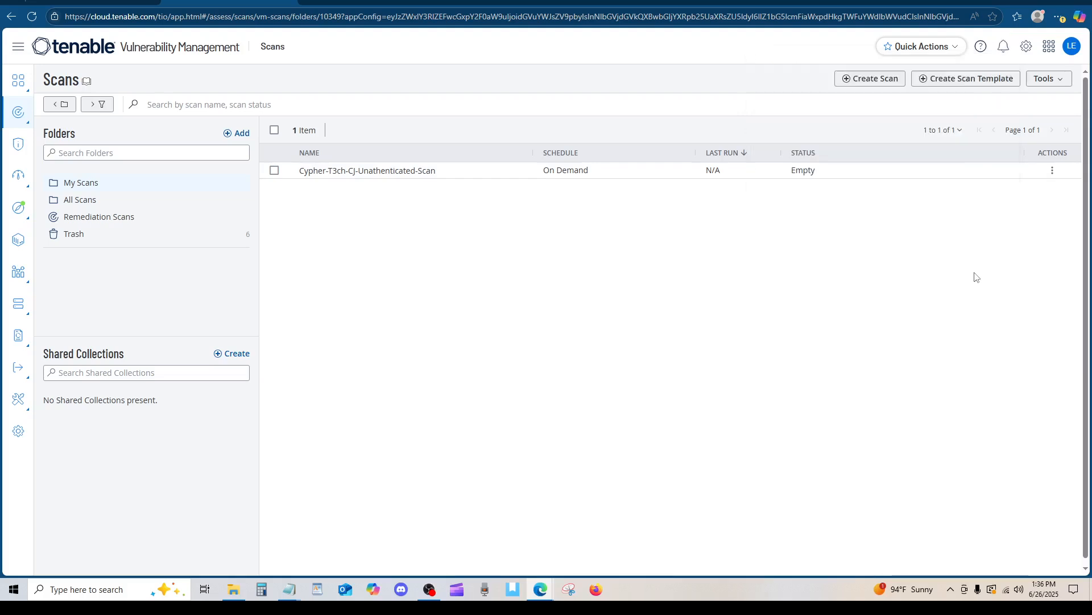
# Step: View the actions available for Cypher-T3ch-CJ-Unathenticated-Scan and open the summary of its completed run
pyautogui.click(1052, 171)
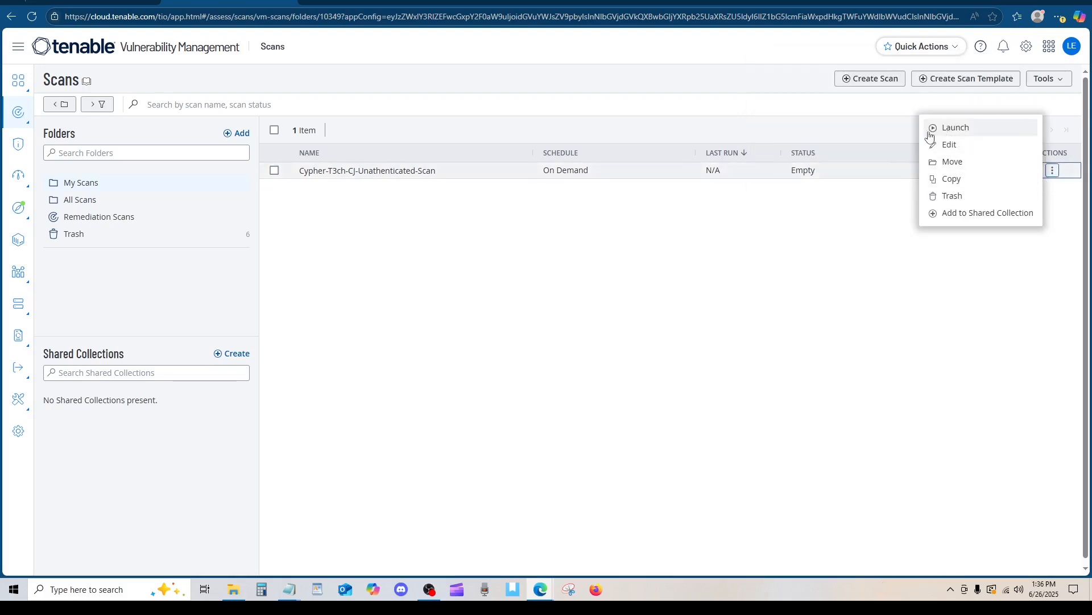
pyautogui.click(782, 231)
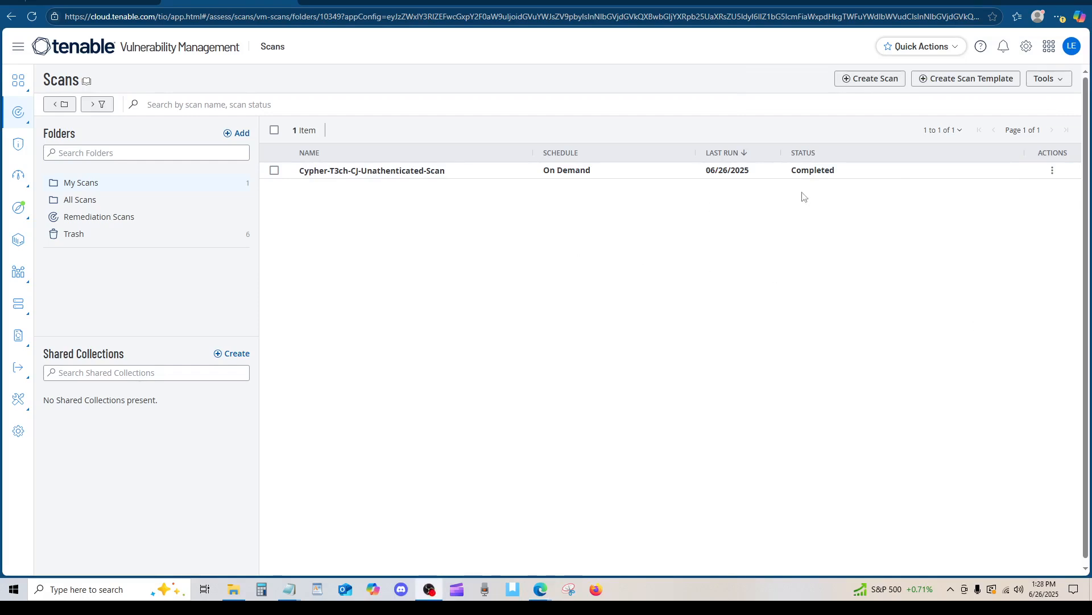
pyautogui.click(826, 179)
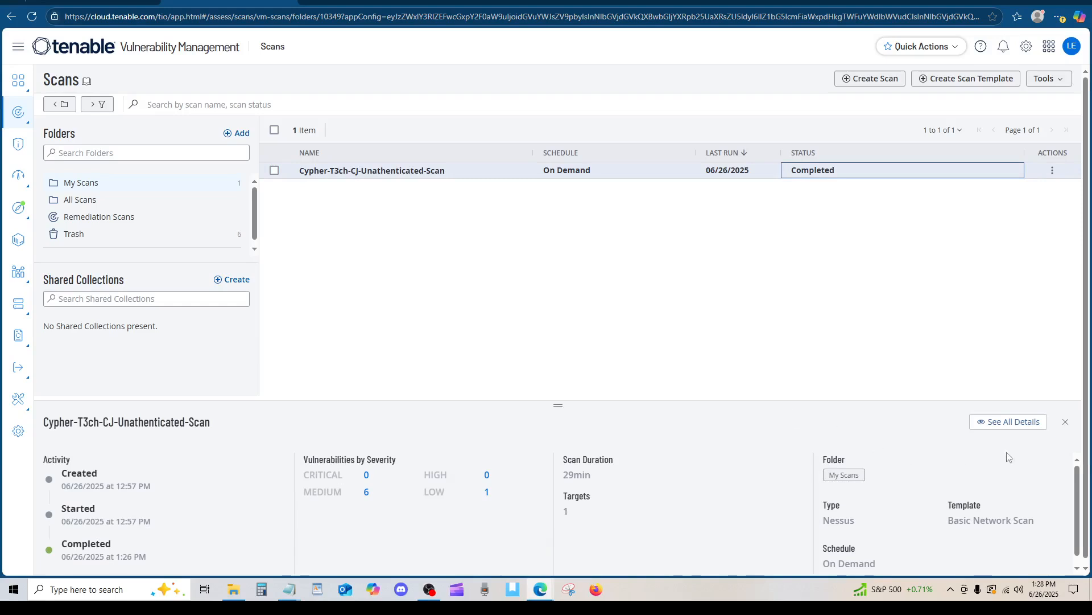
# Step: Open the full details of Cypher-T3ch-CJ-Unathenticated-Scan and view its available export formats without exporting
pyautogui.click(1017, 424)
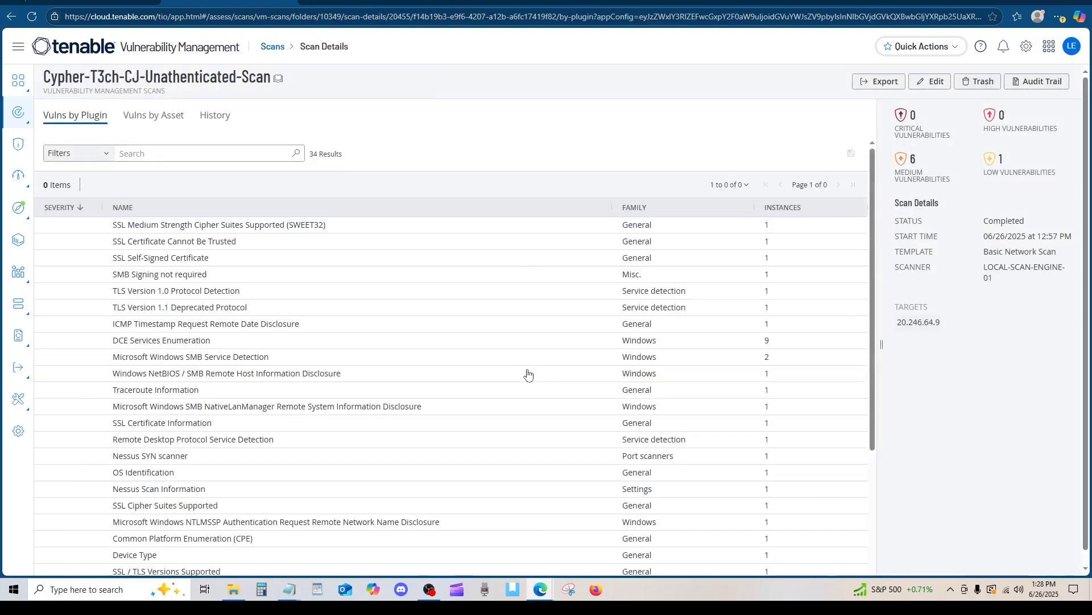
pyautogui.click(875, 87)
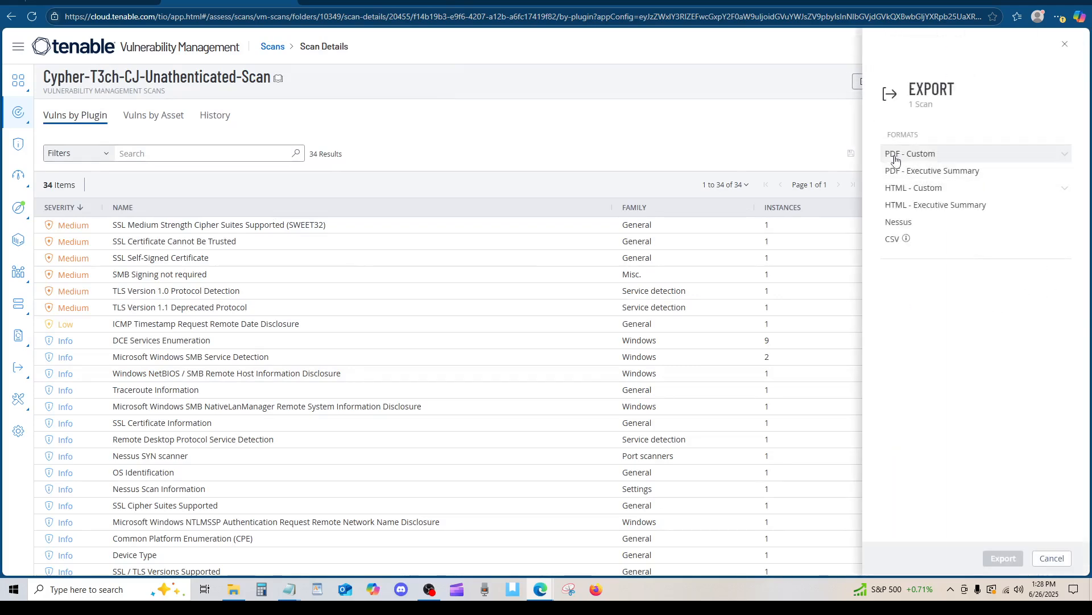
pyautogui.click(1065, 44)
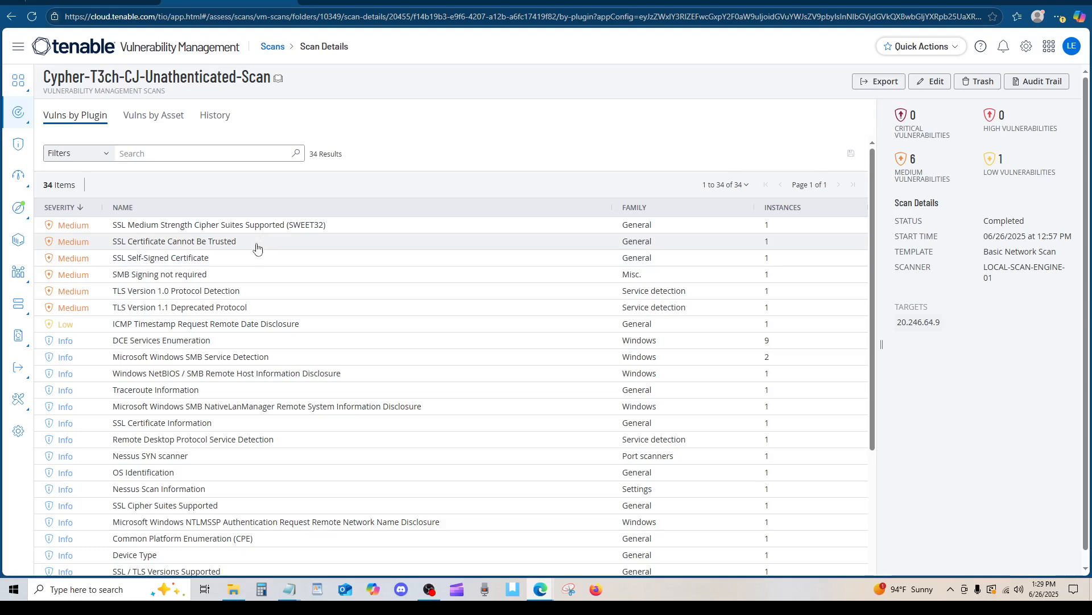
# Step: Read the full description of the SSL Certificate Cannot Be Trusted vulnerability, then return to the scan's findings
pyautogui.click(216, 244)
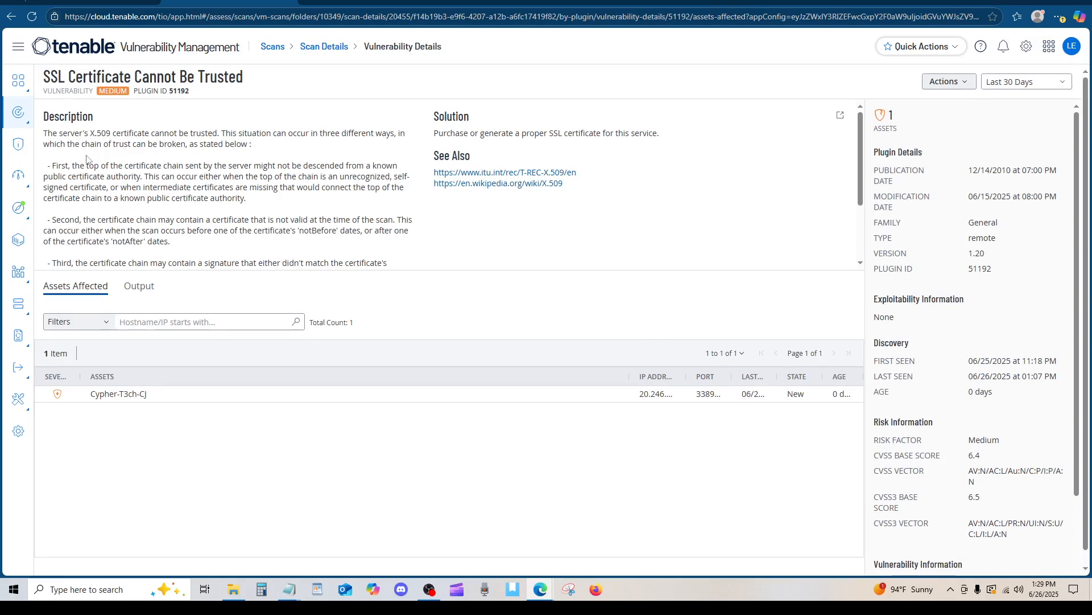
pyautogui.scroll(-1, 83, 172)
pyautogui.scroll(1, 83, 173)
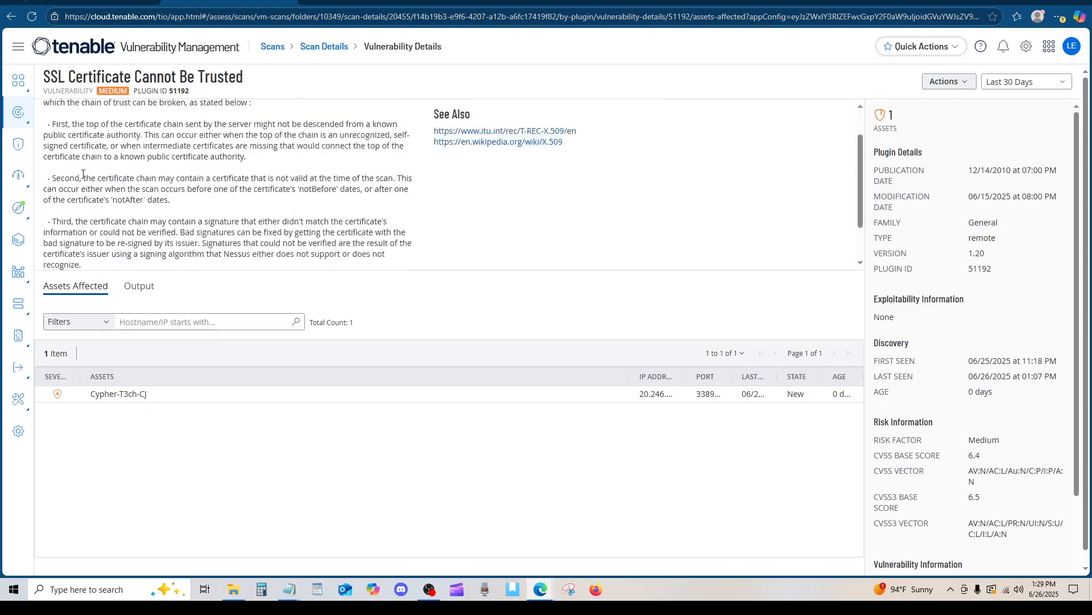
pyautogui.scroll(-1, 85, 199)
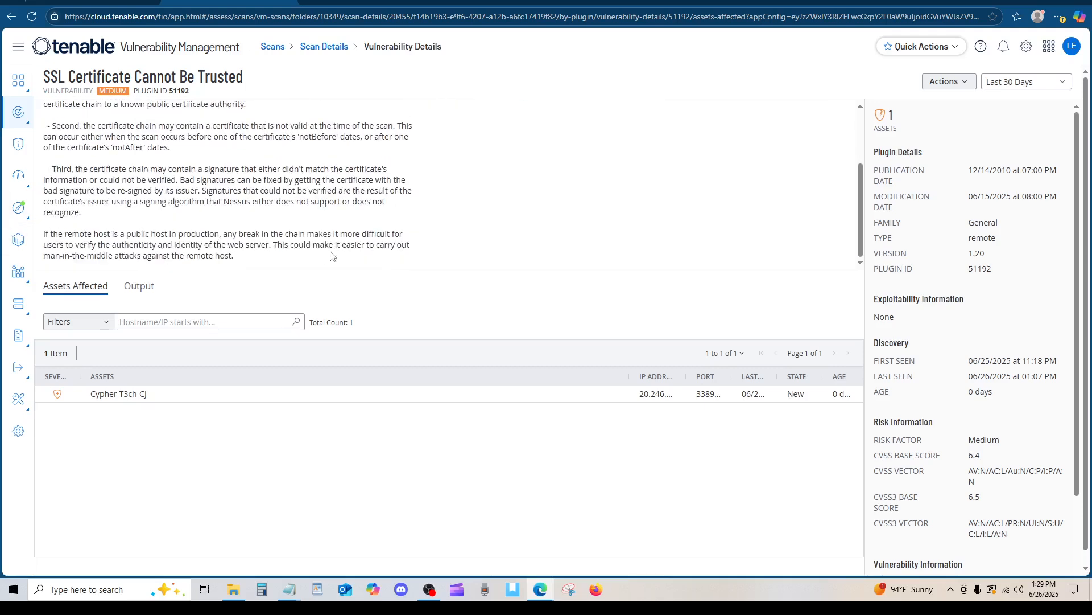
pyautogui.scroll(2, 331, 250)
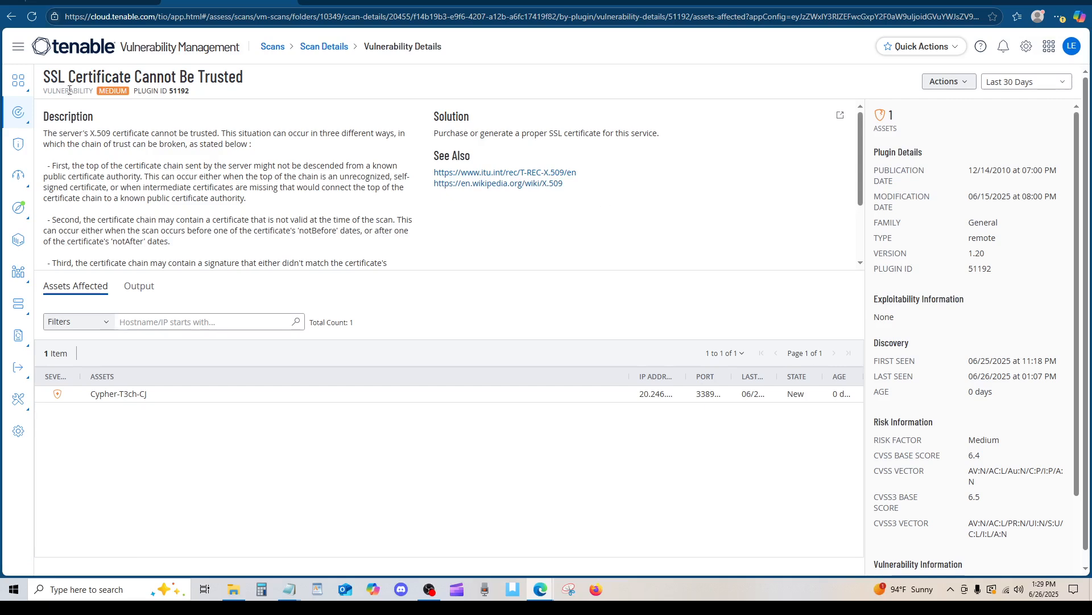
pyautogui.hotkey('alt', 'Left')
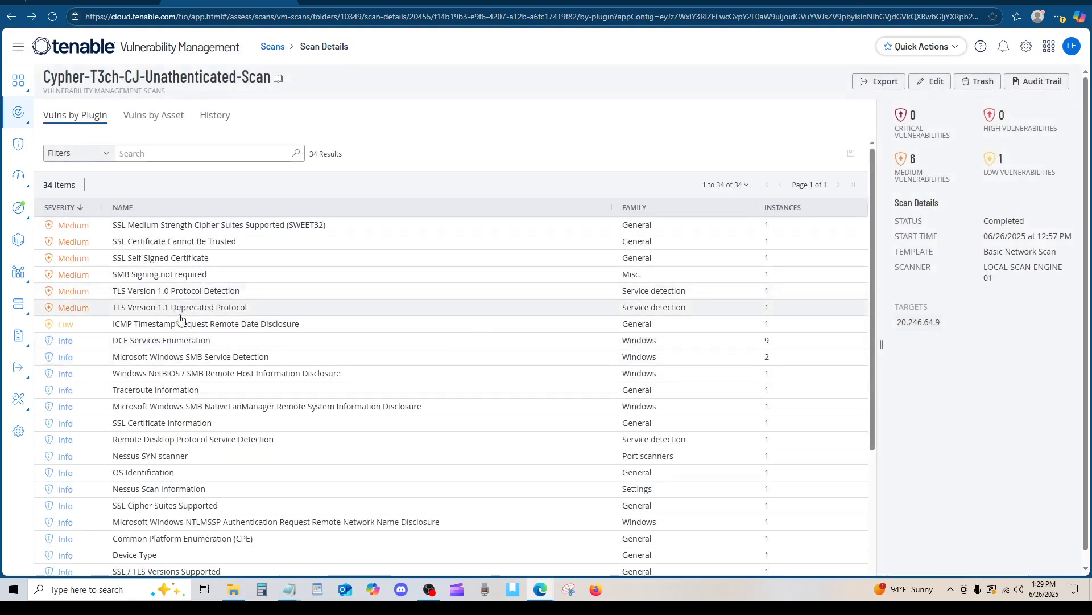
# Step: Review the description and solution of the TLS Version 1.1 Deprecated Protocol vulnerability and return to the Scans overview
pyautogui.click(220, 312)
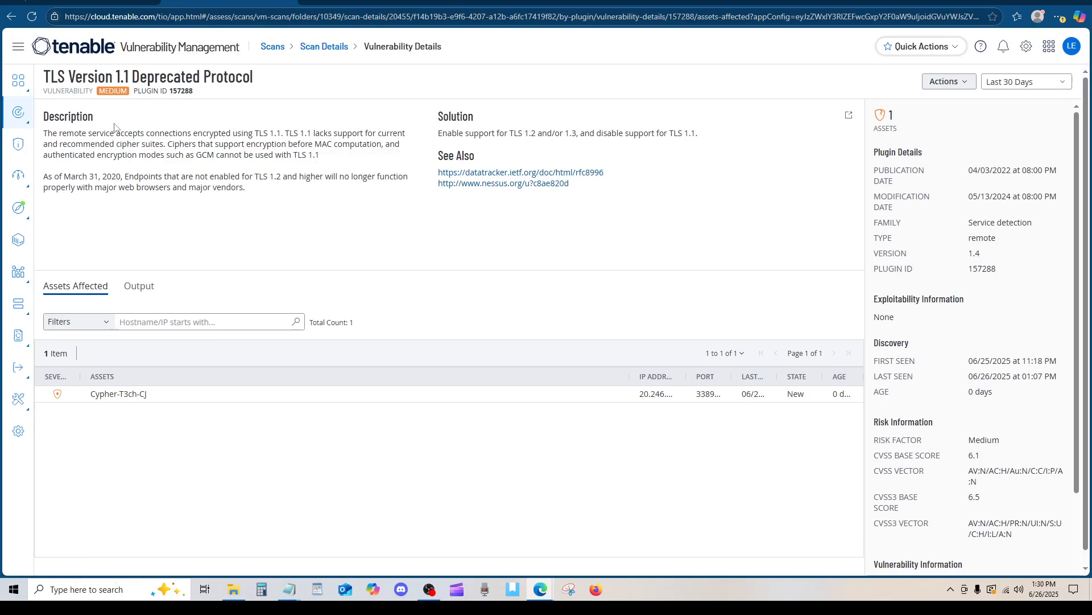
pyautogui.click(11, 16)
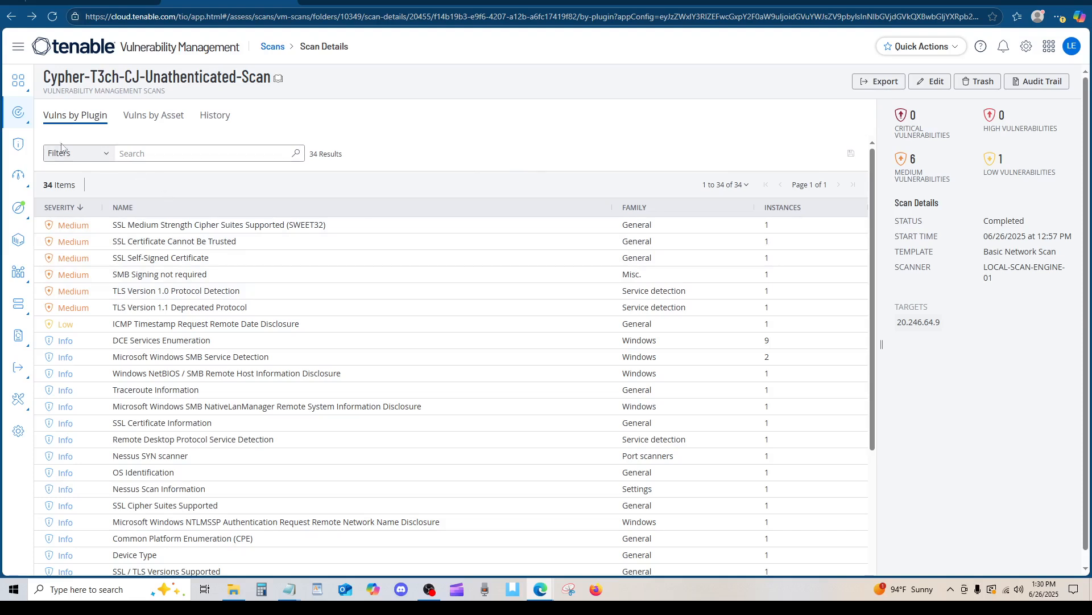
pyautogui.click(15, 118)
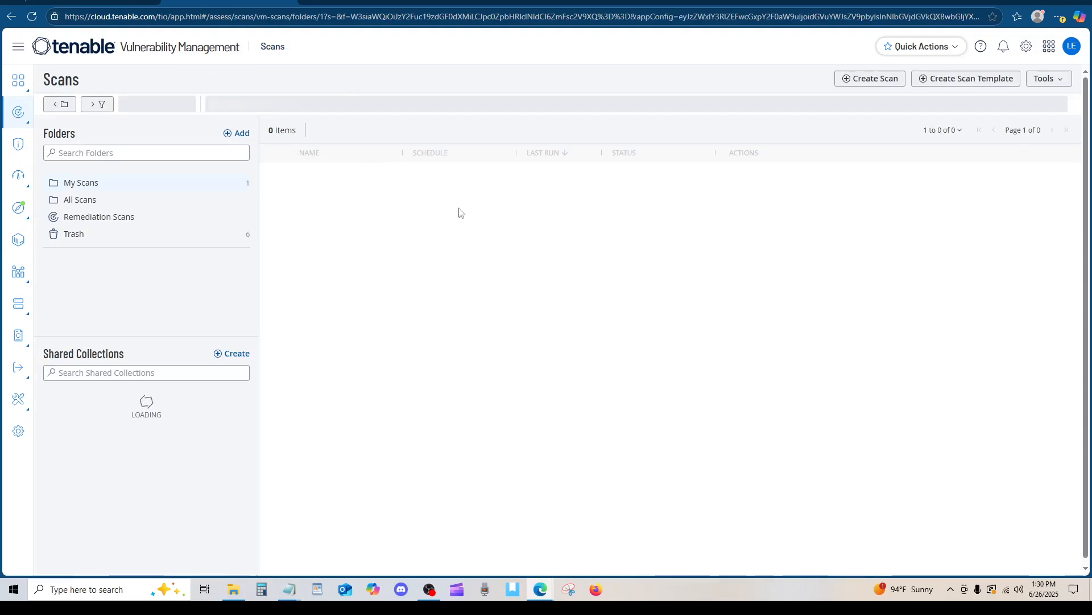